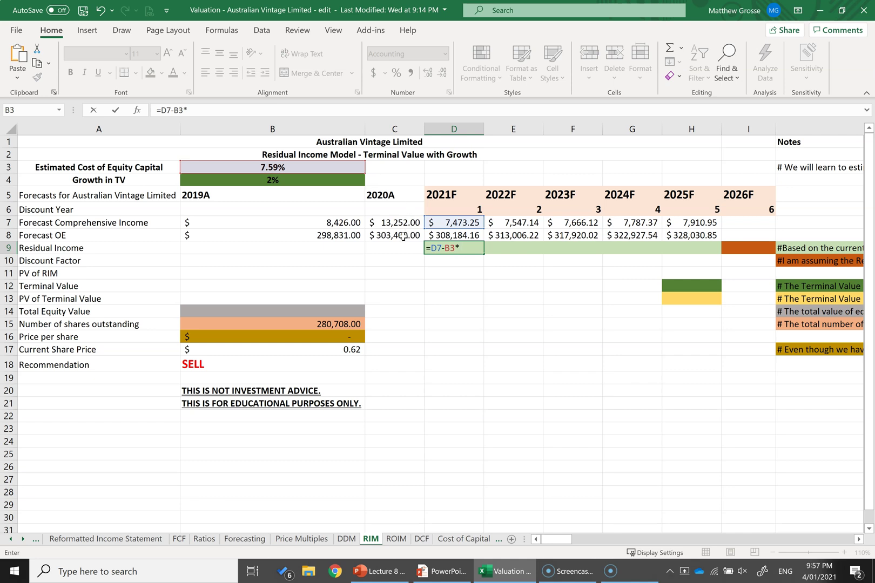
Complete the 2021F residual income formula in D9 as =D7-B3*C8.
click(373, 236)
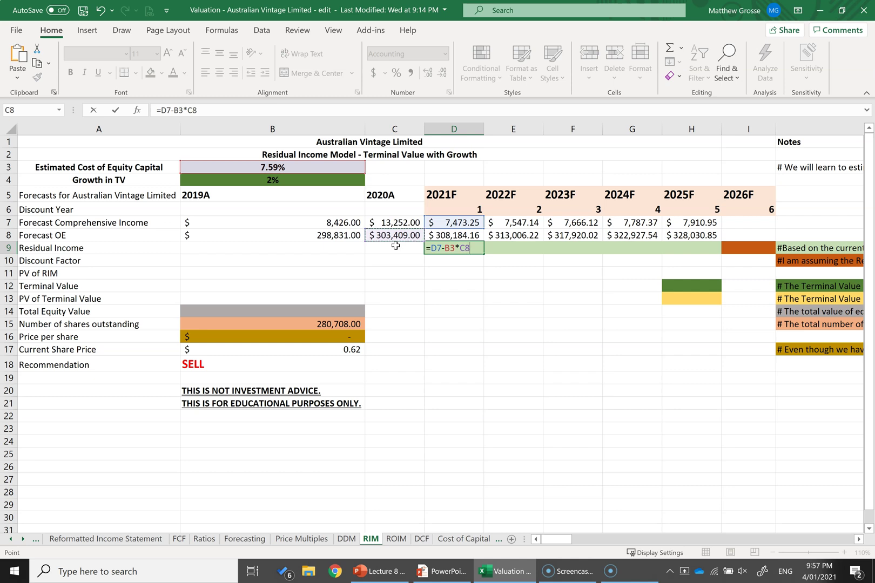
key(Return)
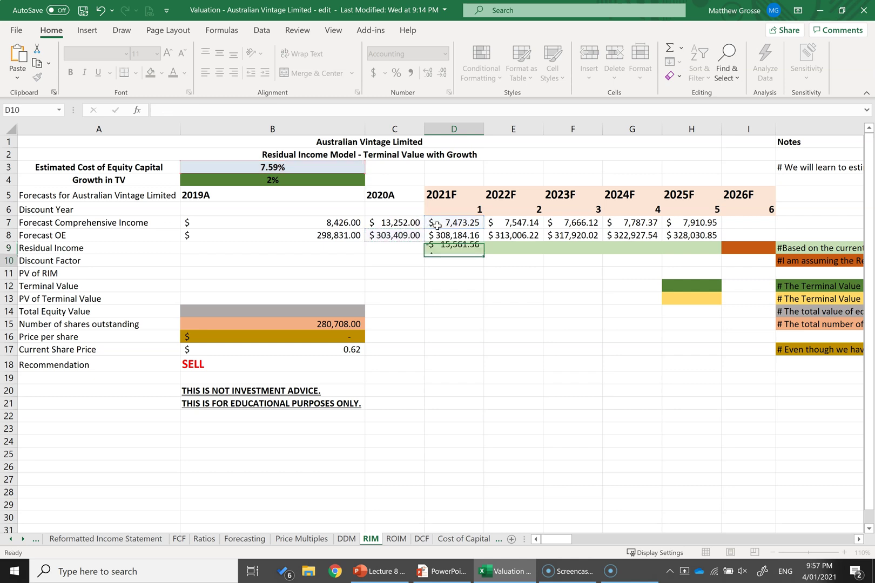
click(468, 246)
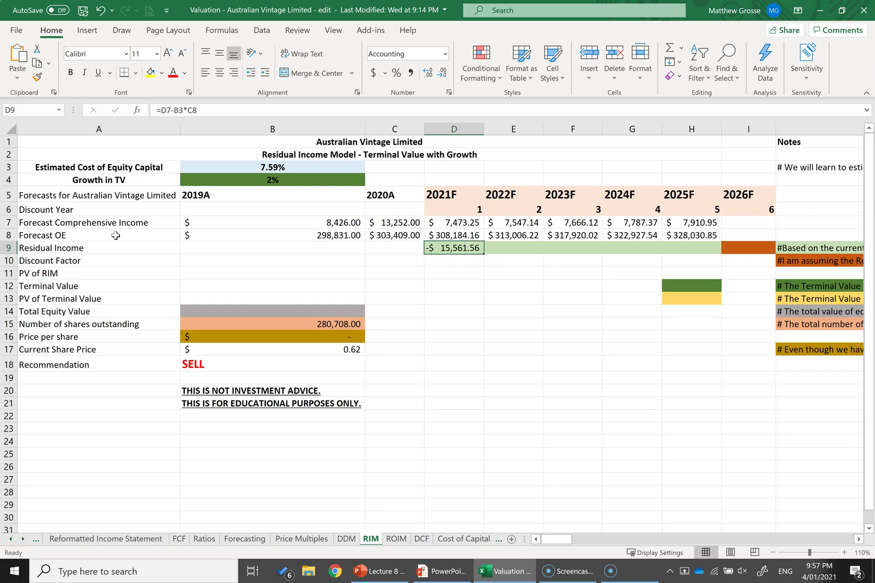
Compare the 2021F residual income and cost of equity on the RIM sheet with the 2018 and 2020 return on equity on the Ratios sheet.
click(96, 246)
click(451, 246)
click(285, 167)
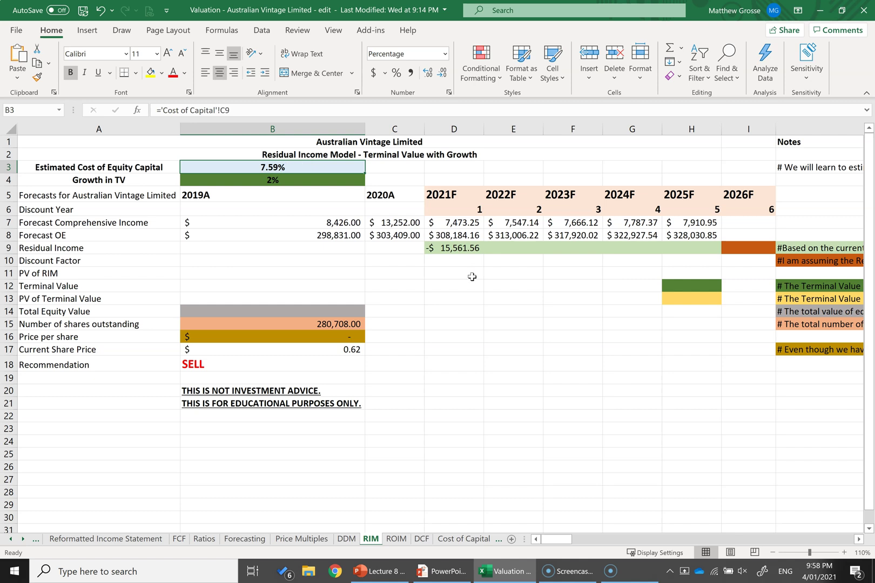
click(473, 251)
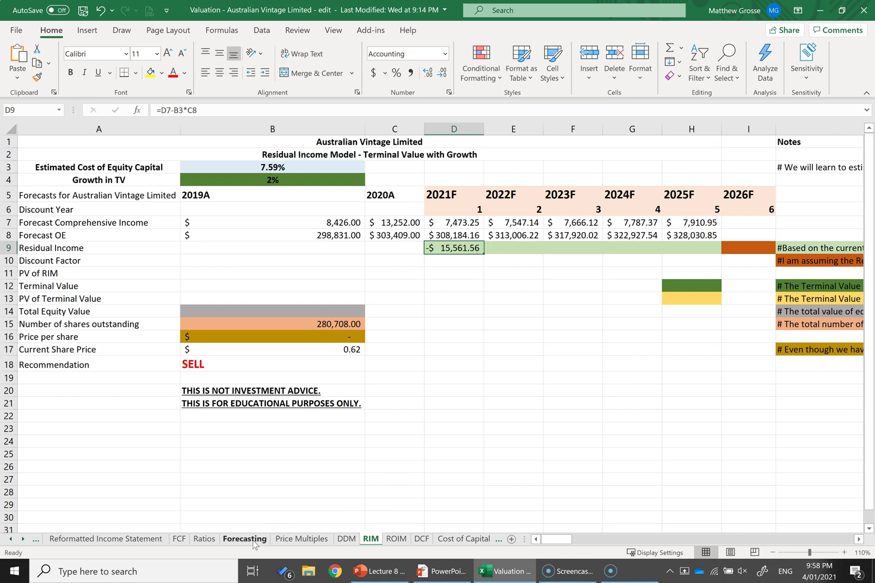
click(204, 539)
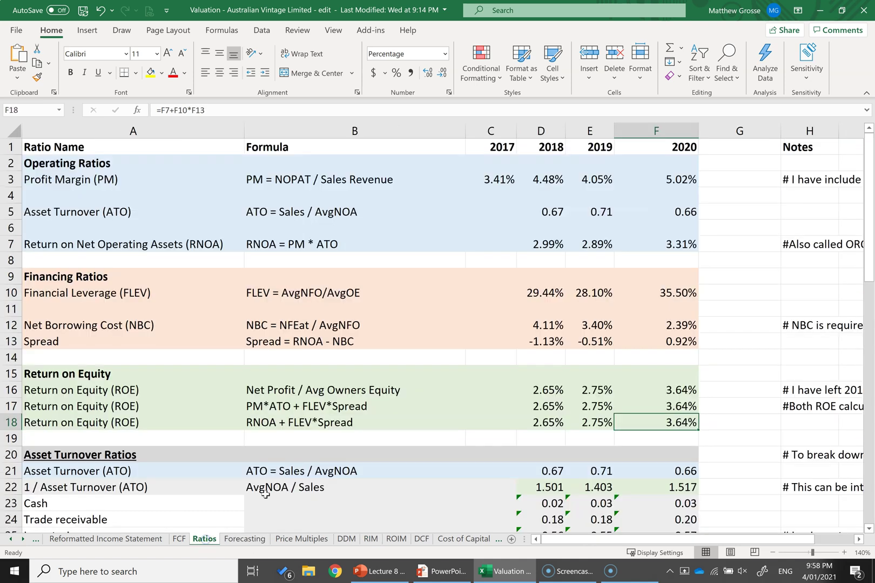
click(529, 425)
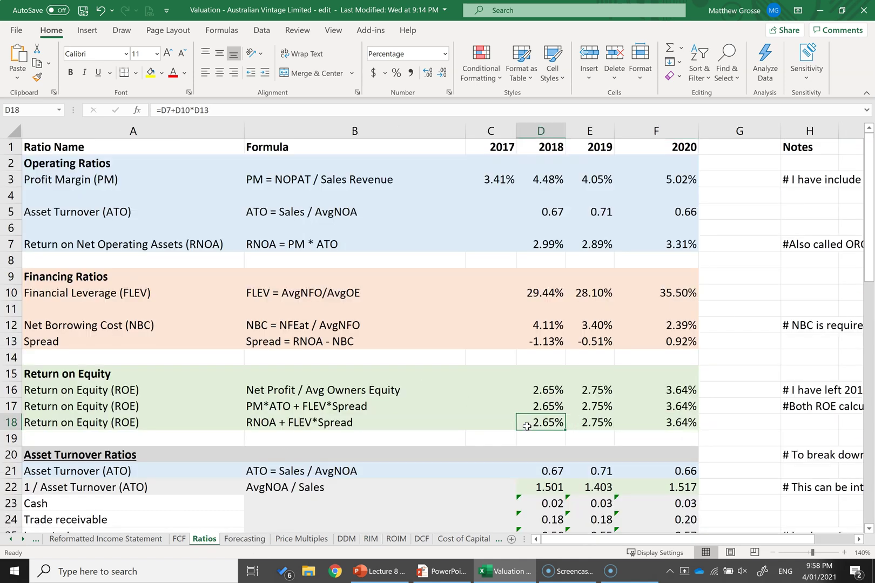
click(652, 425)
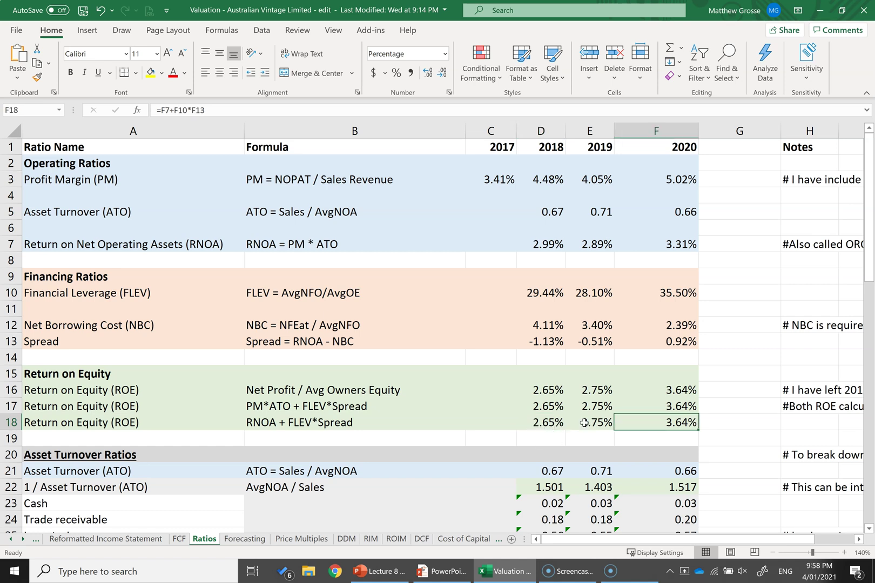
click(371, 538)
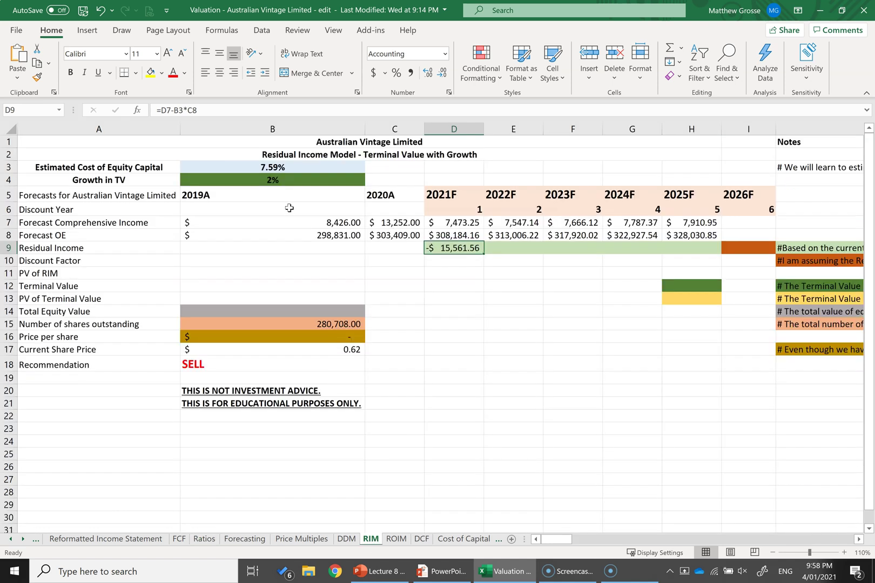
click(299, 167)
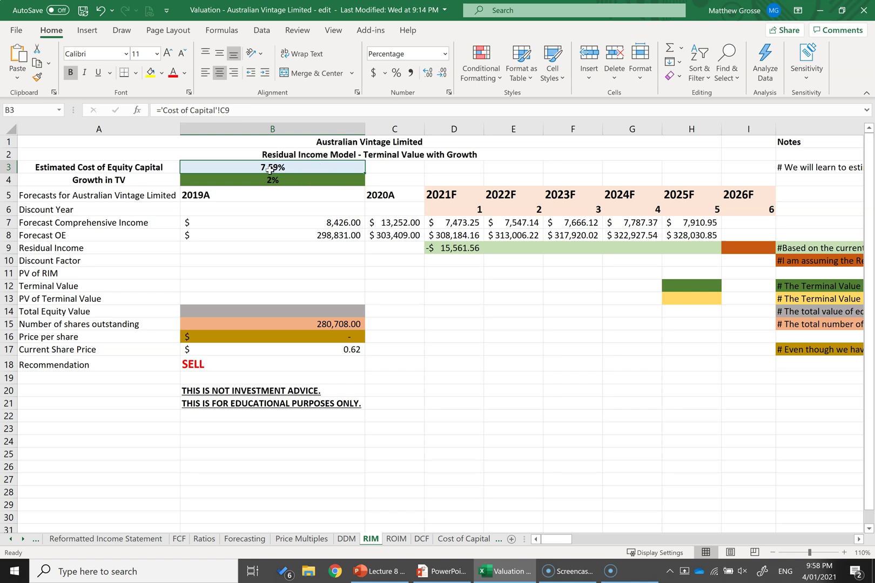
Make the B3 reference absolute in D9's residual income formula, giving =D7-$B$3*C8, and fill it across to H9.
click(458, 251)
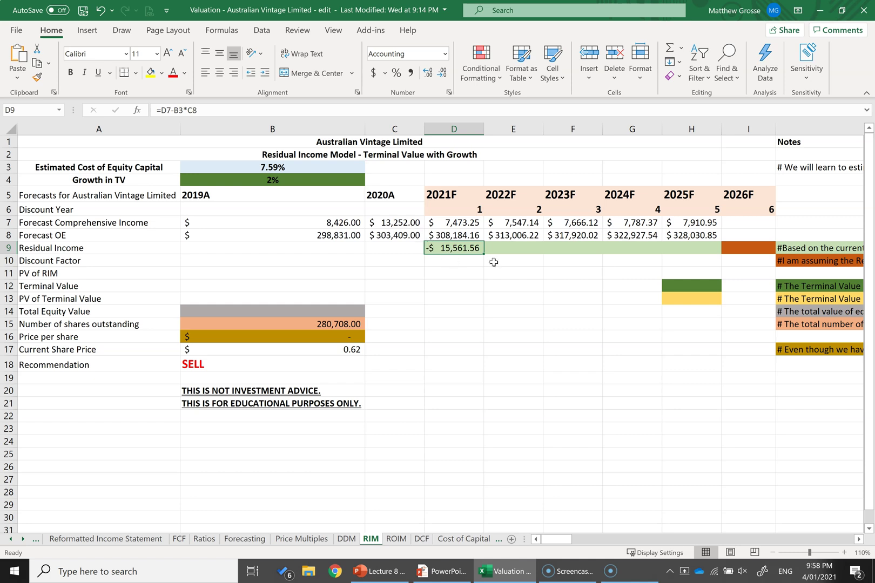
click(175, 110)
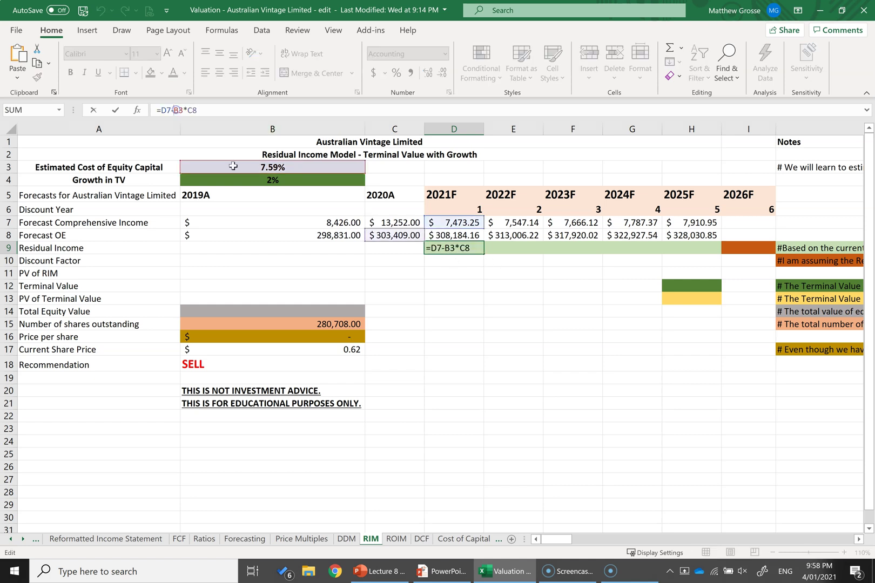
key(F4)
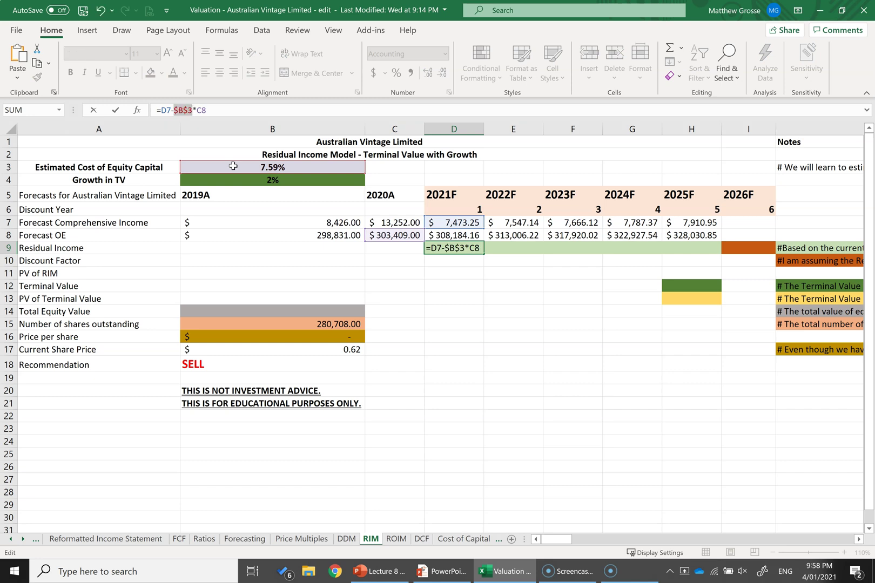
key(Return)
click(449, 248)
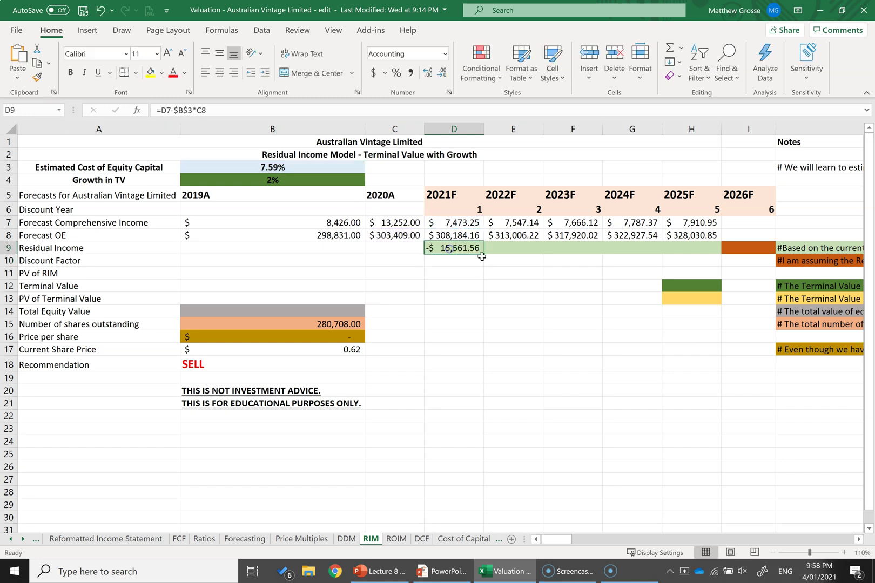
drag(483, 253, 689, 245)
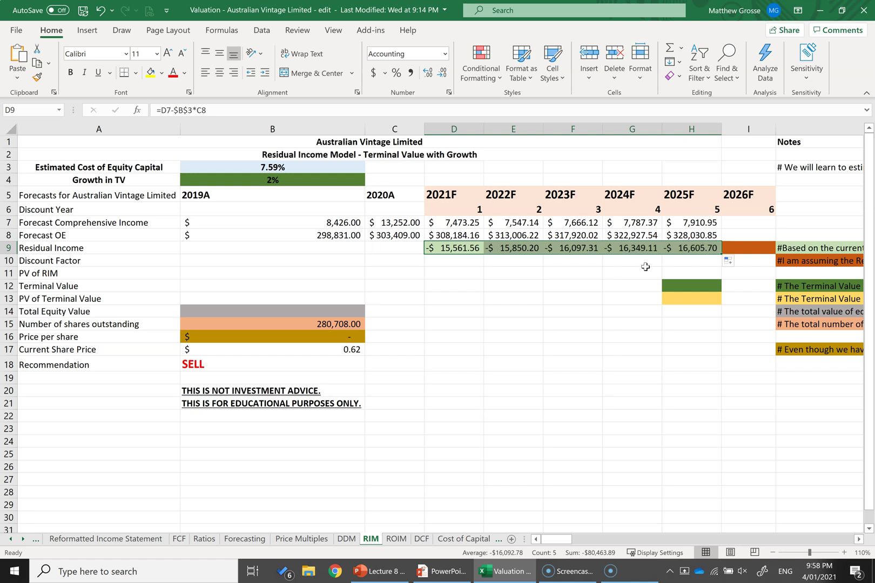
double_click(687, 248)
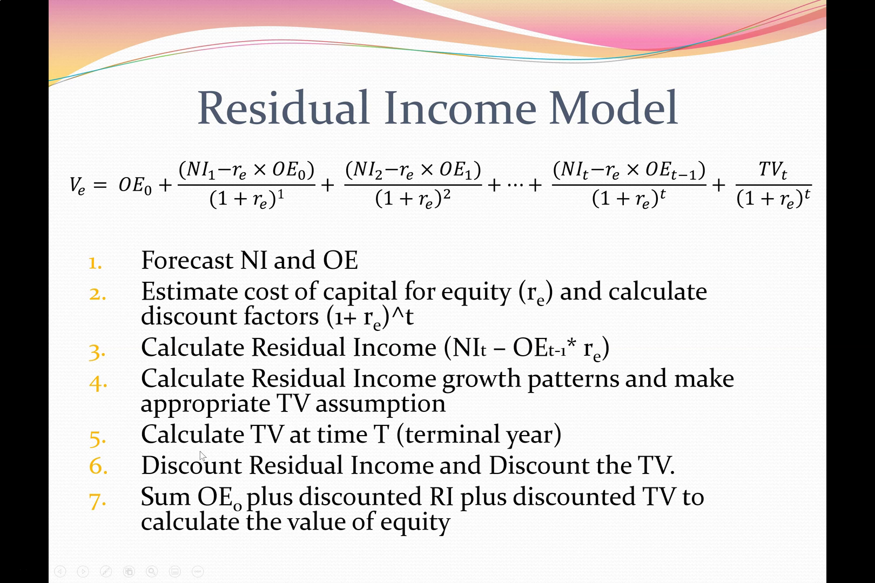
Return to the Excel workbook and calculate the 2026F residual income in I9 with =H9*(1+B4).
key(alt+Tab)
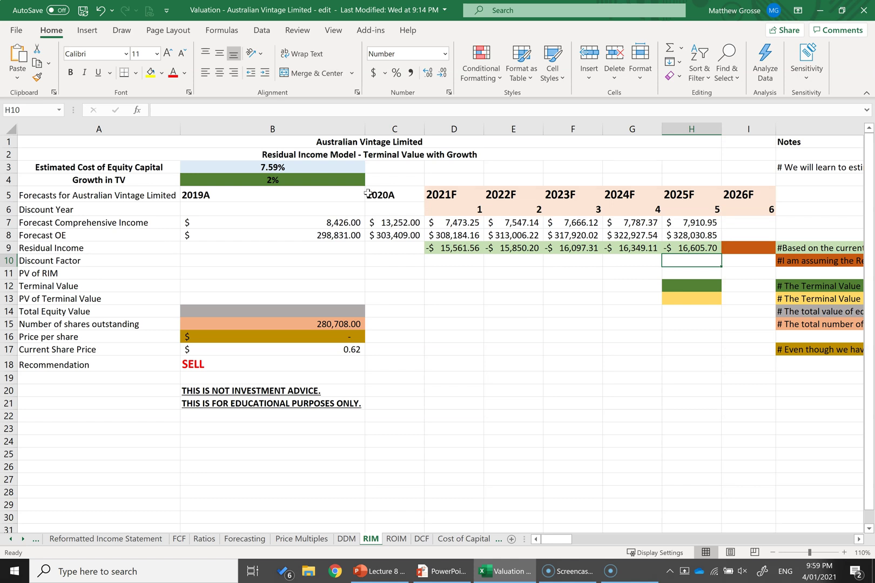
click(299, 181)
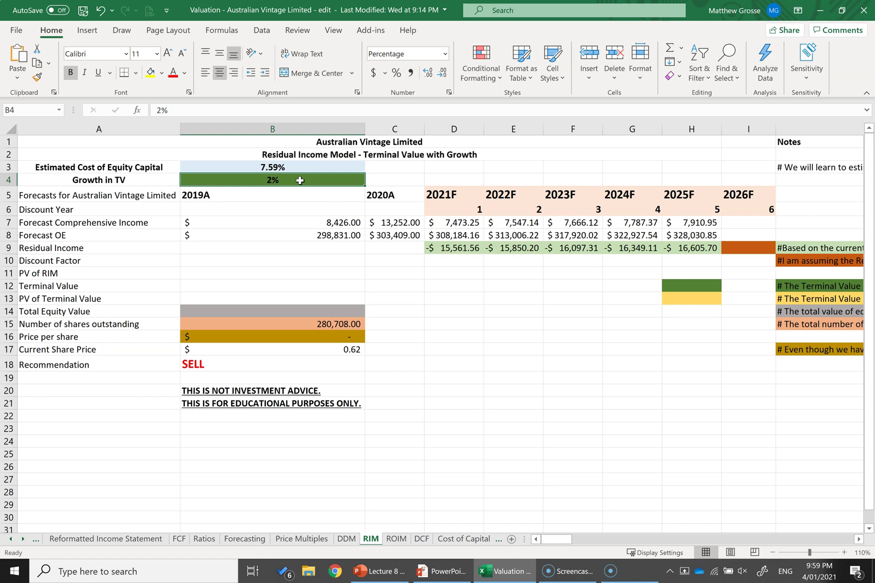
click(737, 250)
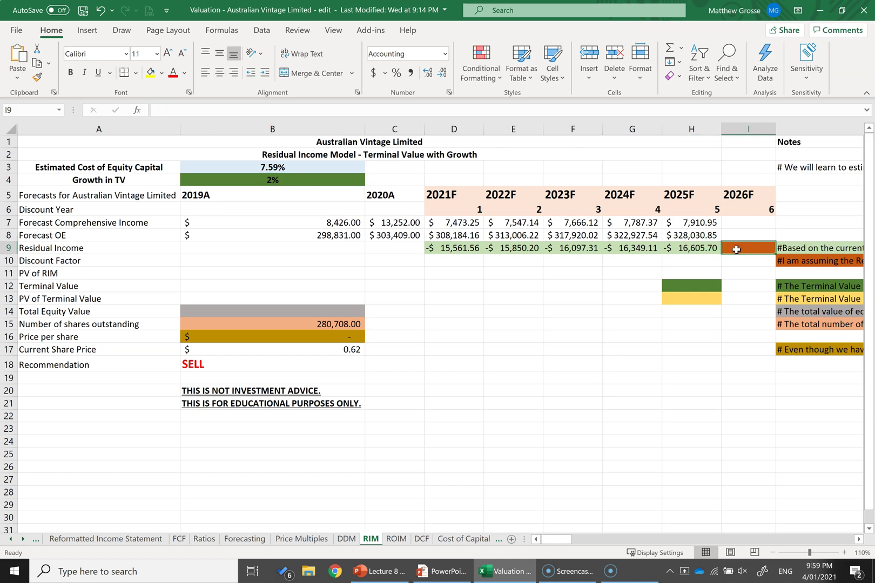
text(=)
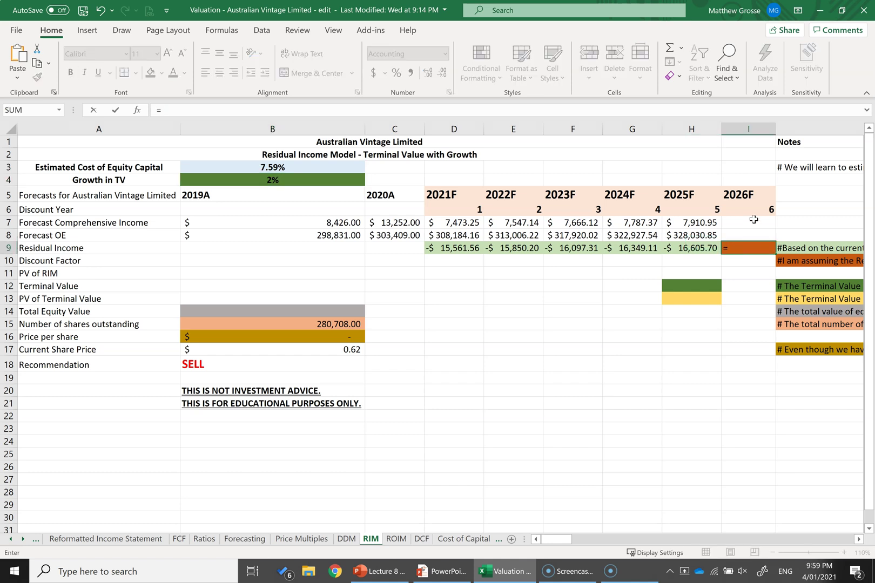
click(675, 249)
click(312, 114)
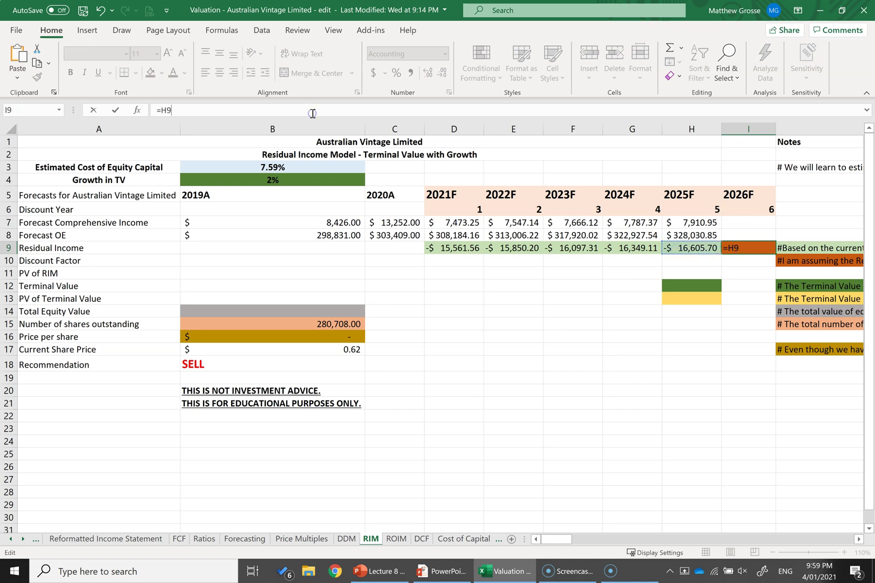
text(*(1+$B$4))
key(Return)
click(688, 211)
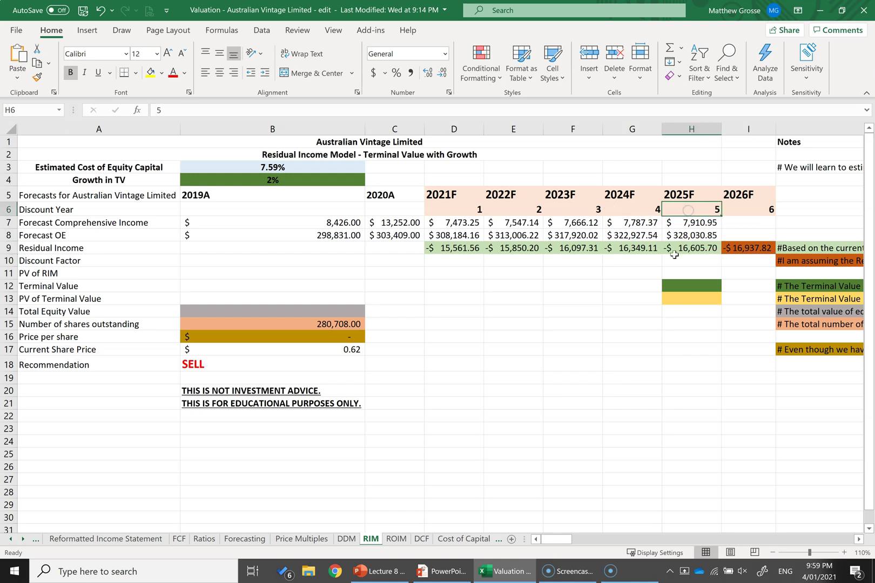
click(699, 249)
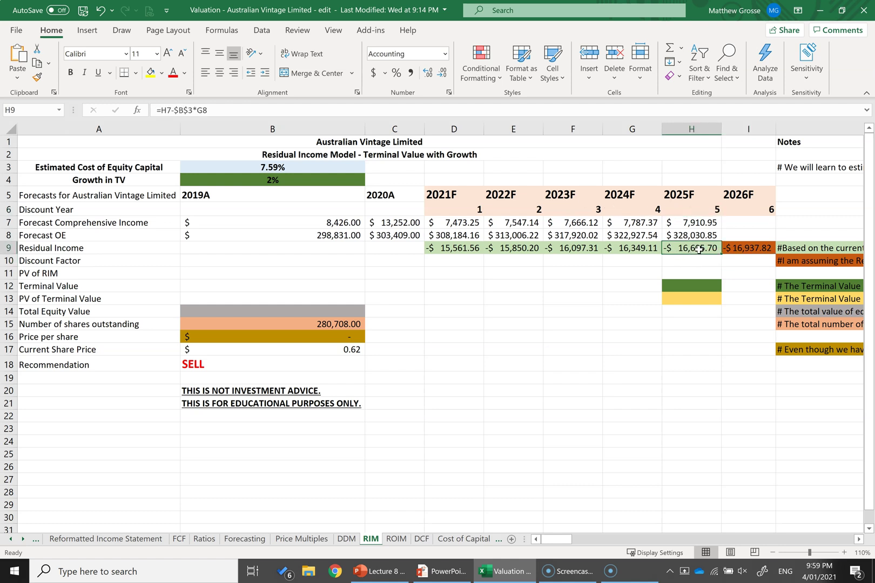
click(738, 250)
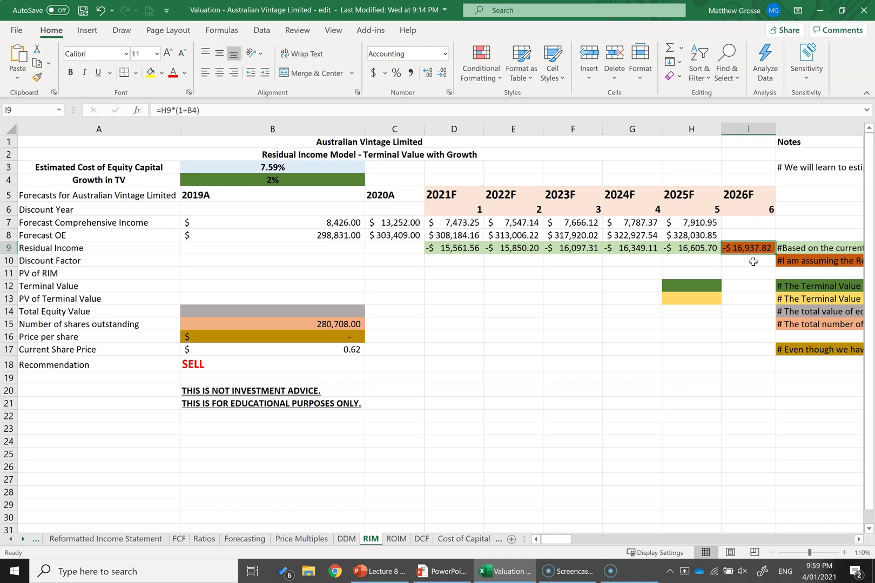
Apply the terminal growth rate as a negative in the 2026F residual income formula, making I9 =H9*(1+-B4).
click(327, 181)
click(734, 251)
click(187, 111)
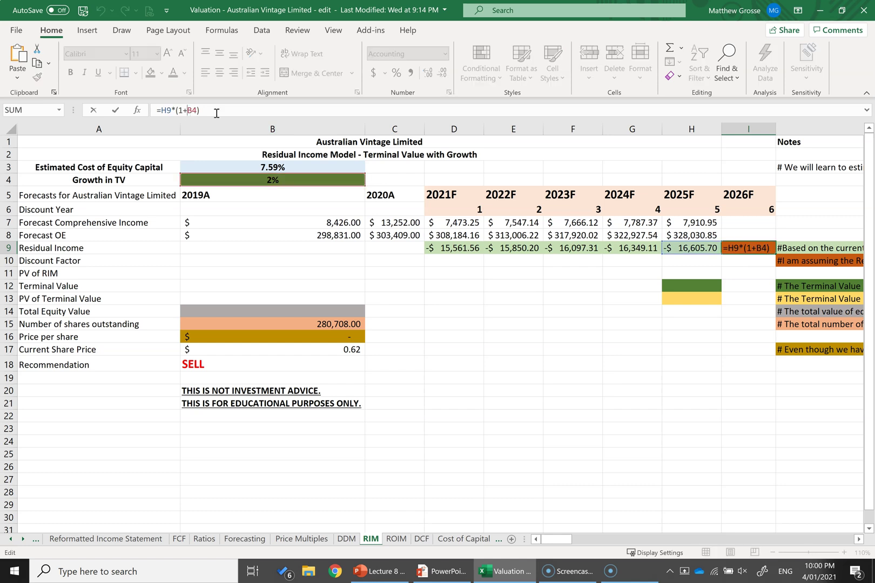
text(-)
key(Return)
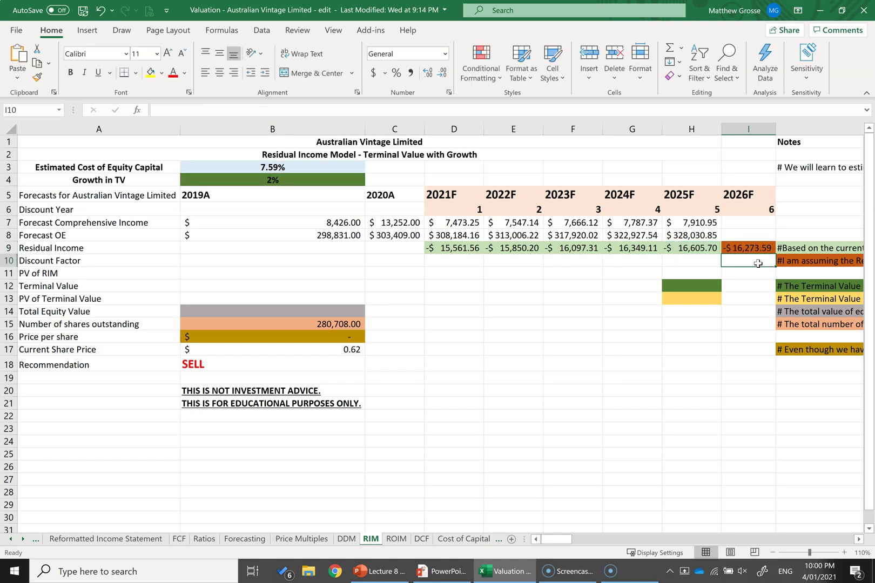
click(743, 249)
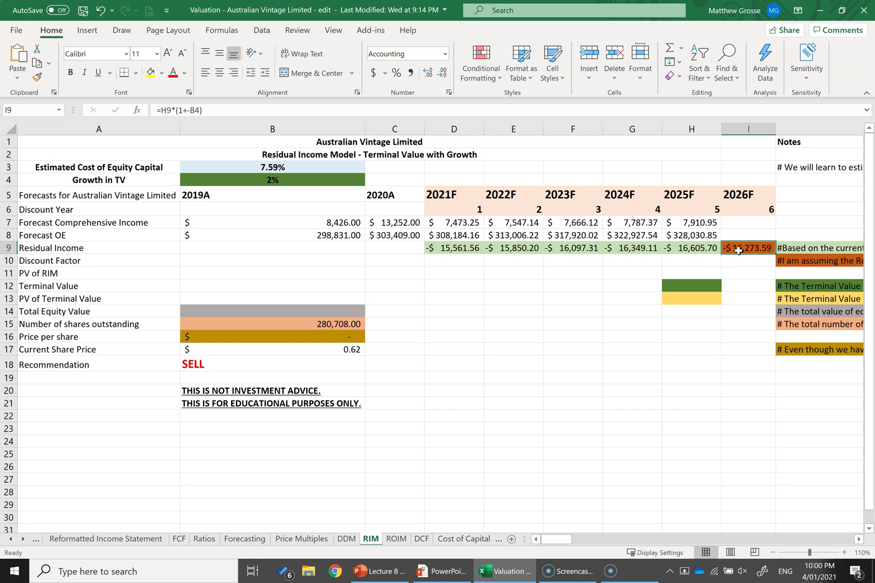
Consult the Residual Income Model slide in PowerPoint, then calculate the terminal value in H12 of the Excel sheet with =I9/(B3-B4).
key(alt+Tab)
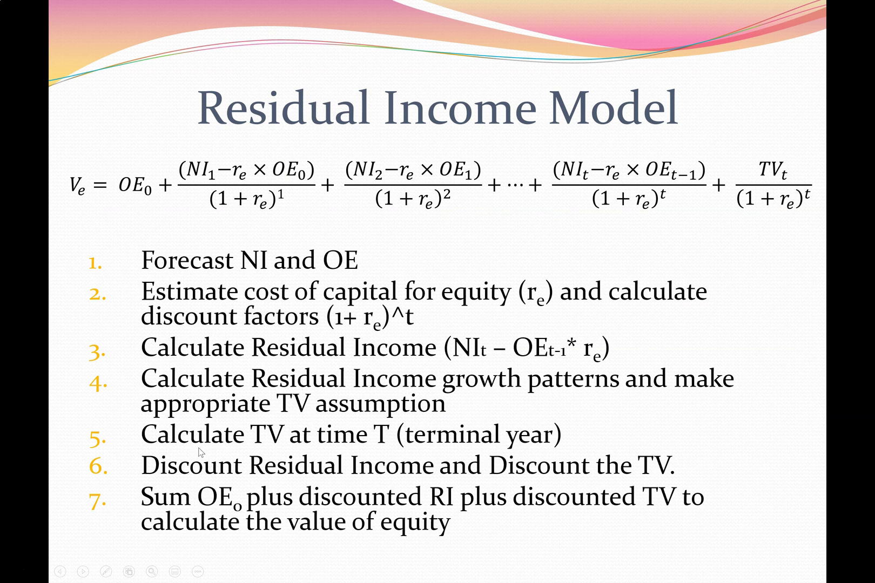
key(alt+Tab)
click(119, 286)
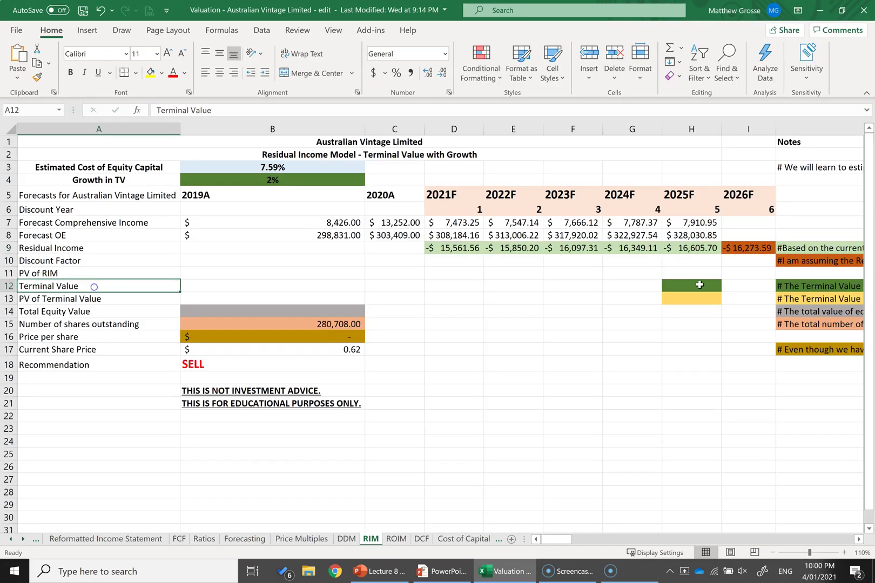
click(697, 286)
text(=)
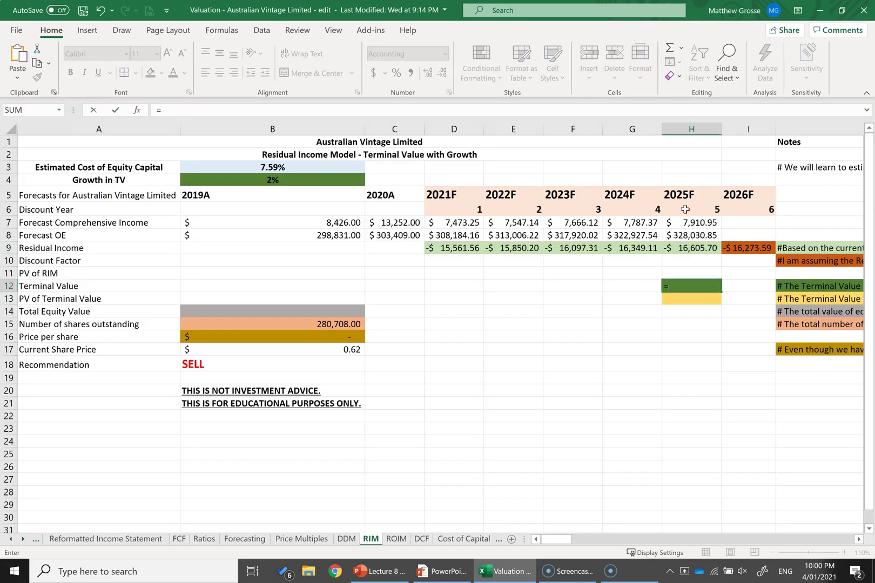
click(738, 251)
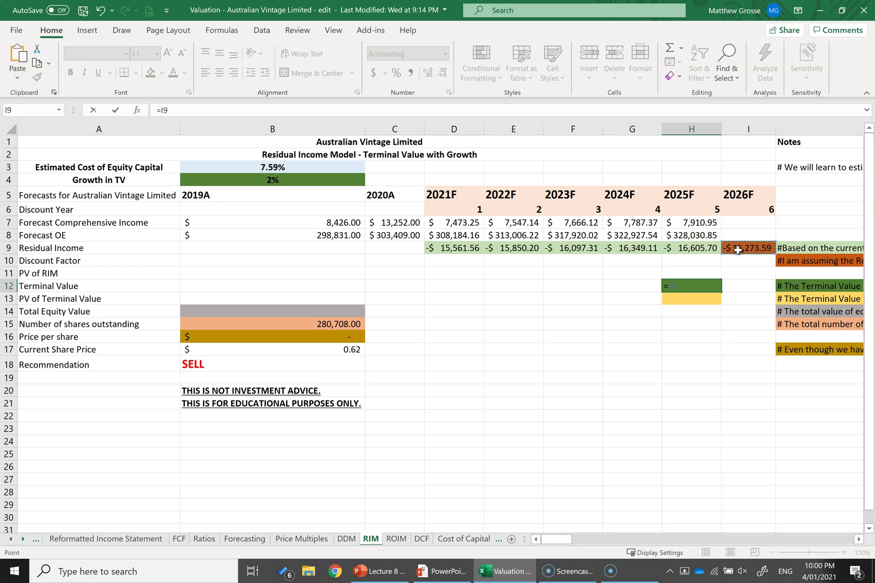
click(203, 109)
text(/()
click(224, 166)
text(-)
click(230, 183)
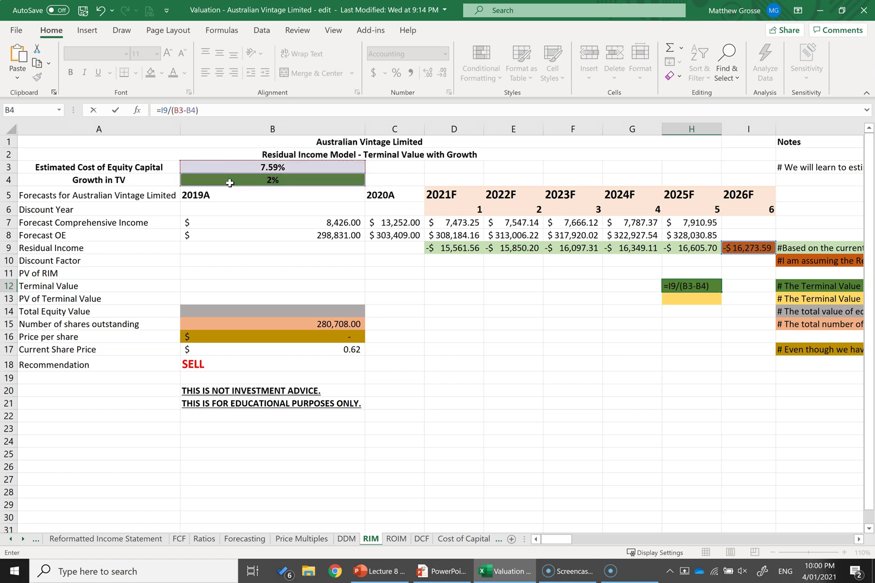
key(Return)
click(687, 286)
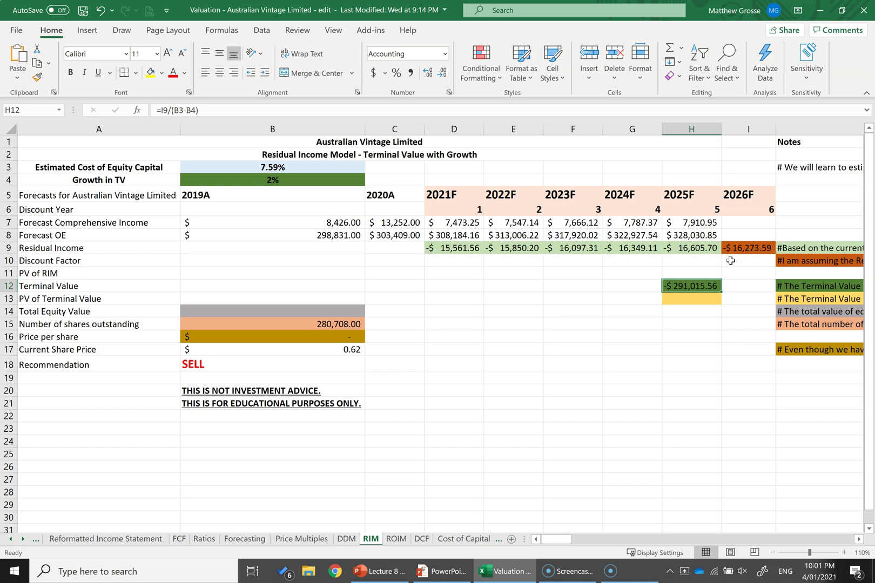
click(446, 250)
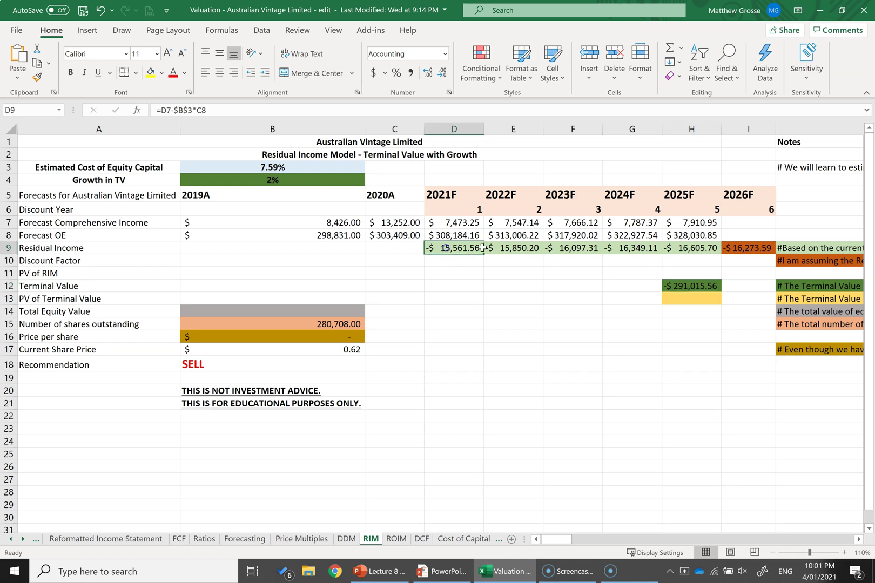
click(705, 249)
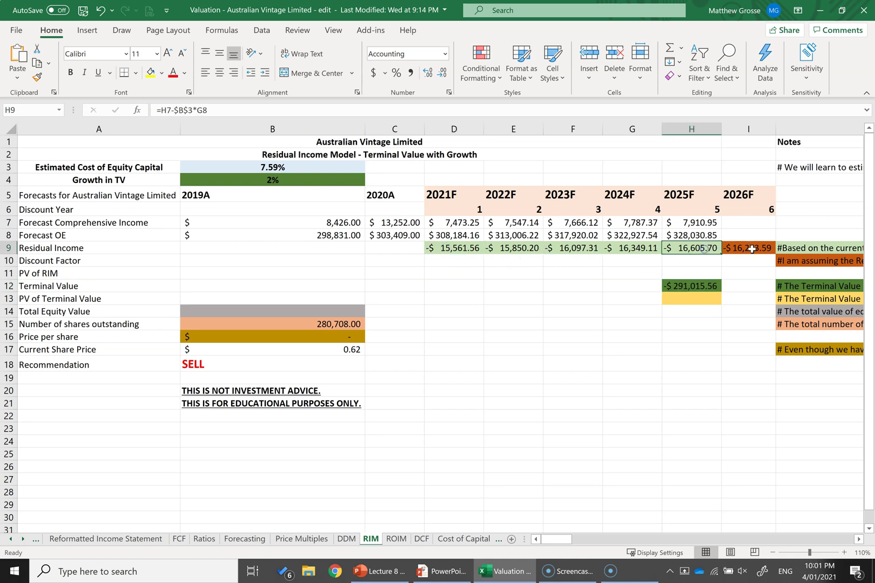
Consult the Residual Income Model slide in PowerPoint and calculate the 2021F discount factor in D10 of the Excel sheet with =(1+B3)^D6.
click(708, 288)
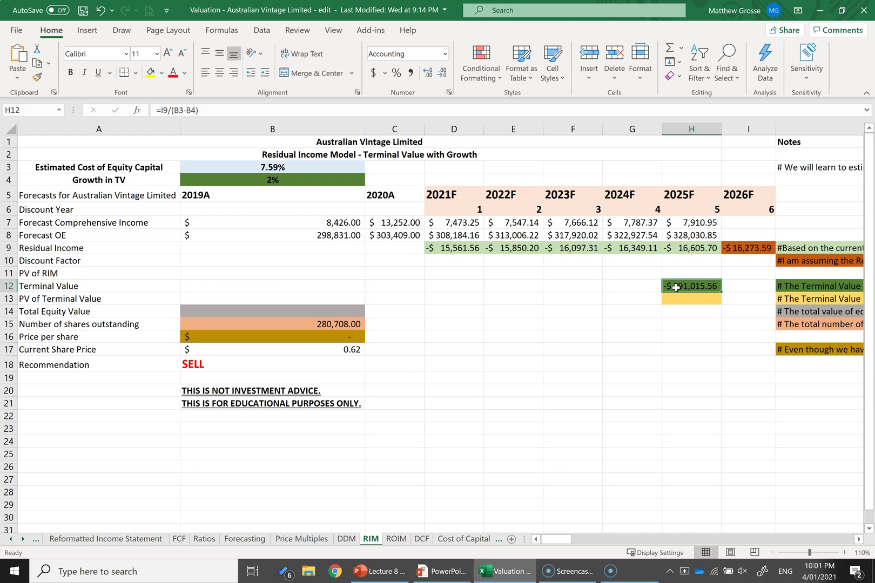
key(alt+Tab)
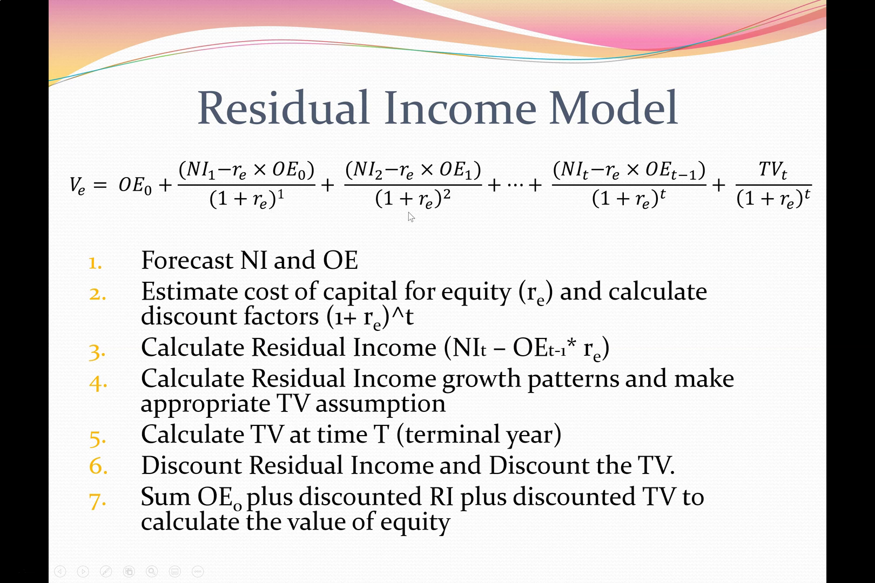
key(alt+Tab)
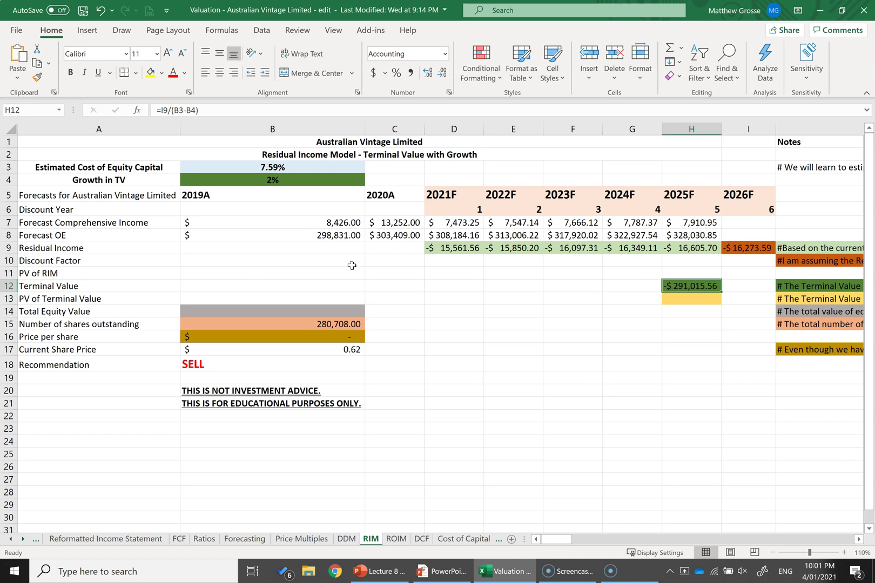
click(122, 261)
click(439, 264)
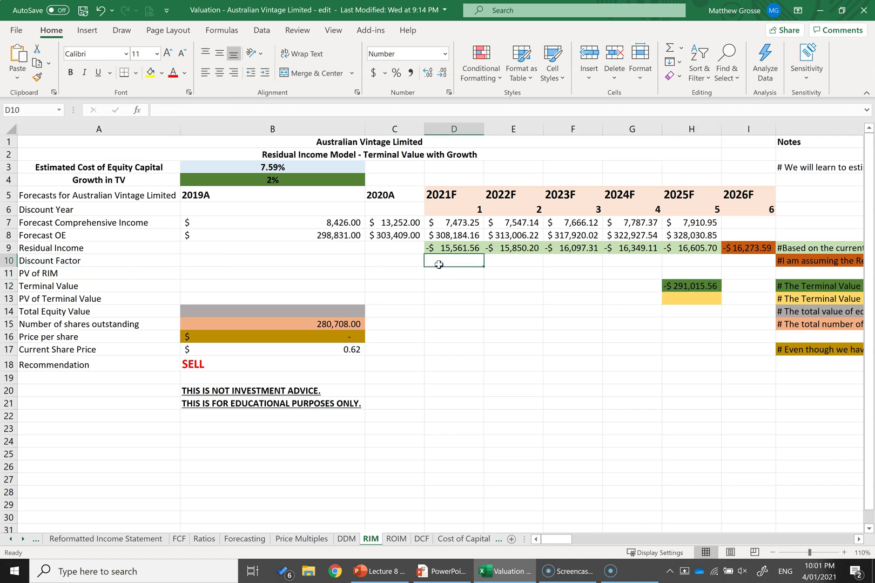
text(=)
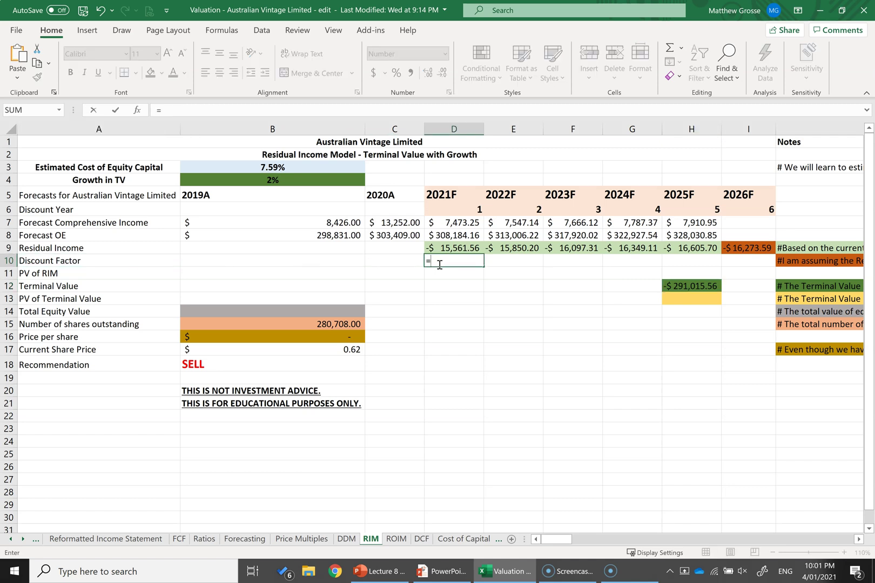
text((1+)
click(294, 168)
text()^)
click(452, 208)
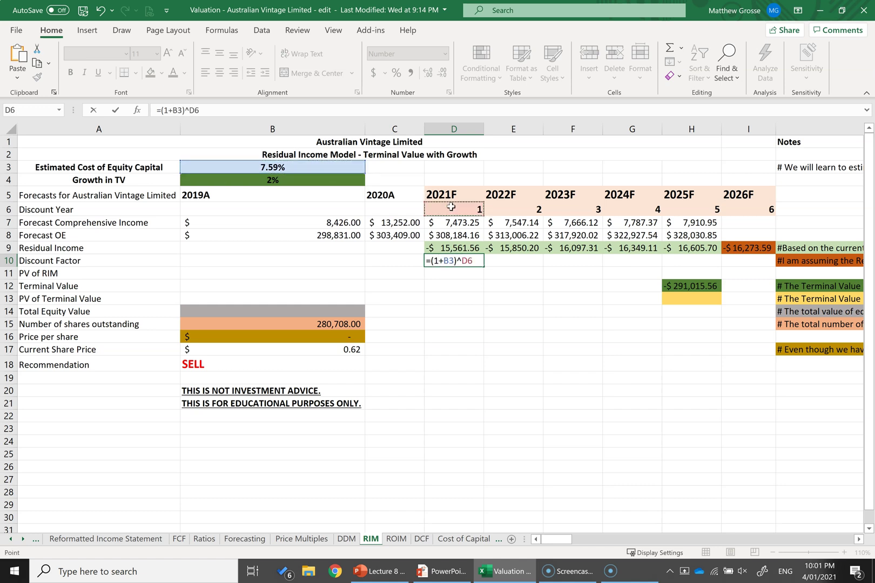
key(Return)
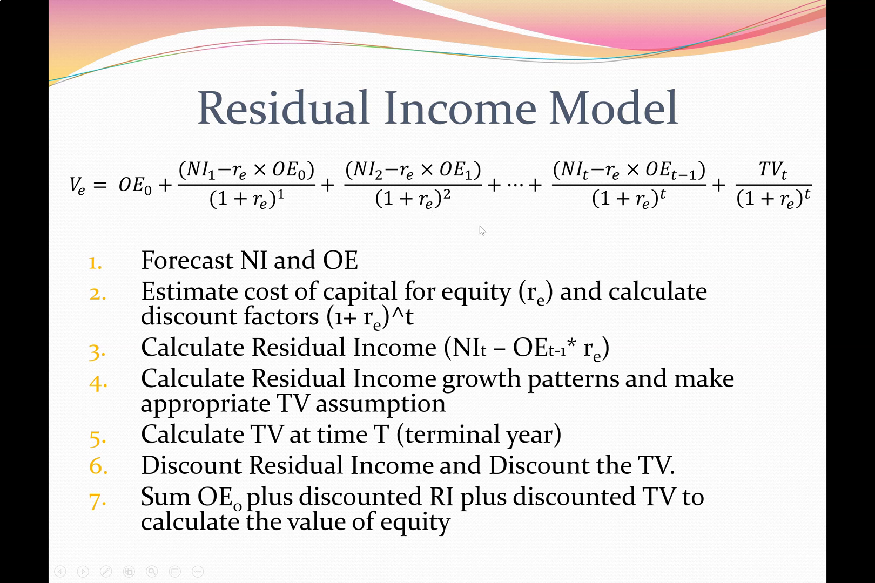
Return to the Excel workbook, make B3 absolute in D10's discount factor formula, giving =(1+$B$3)^D6, and fill it across to H10.
key(alt+Tab)
drag(485, 268, 718, 264)
key(alt+Tab)
key(alt+Tab)
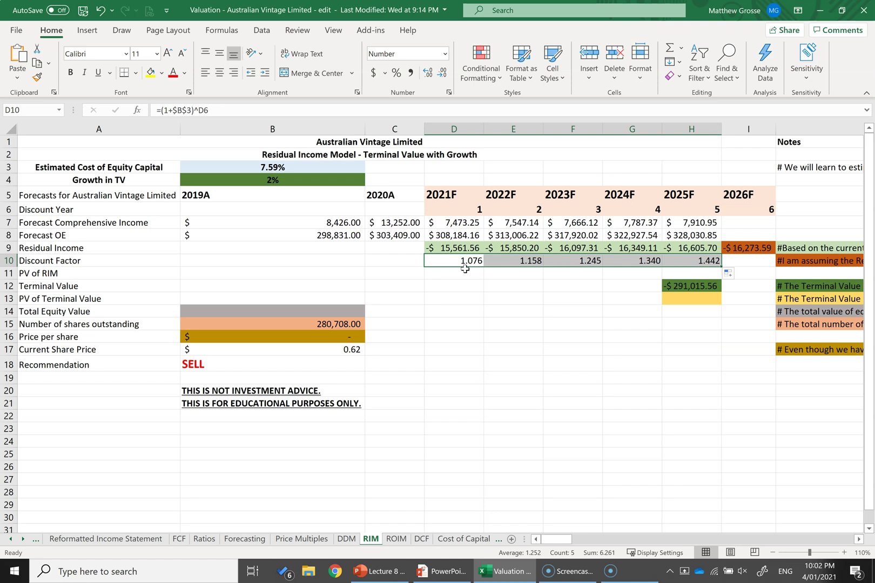
Correct the row label in A11 to read PV of RI.
click(466, 272)
click(51, 275)
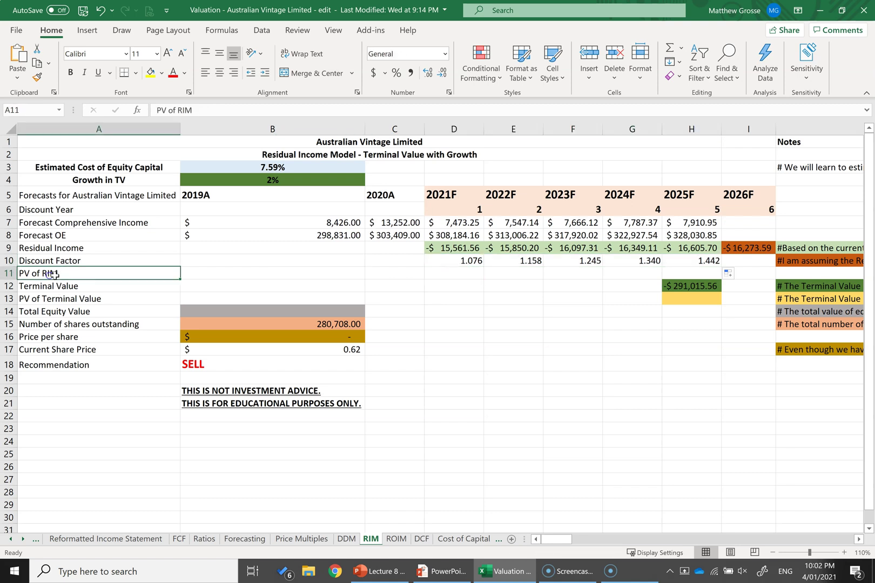
key(F2)
key(BackSpace)
key(Return)
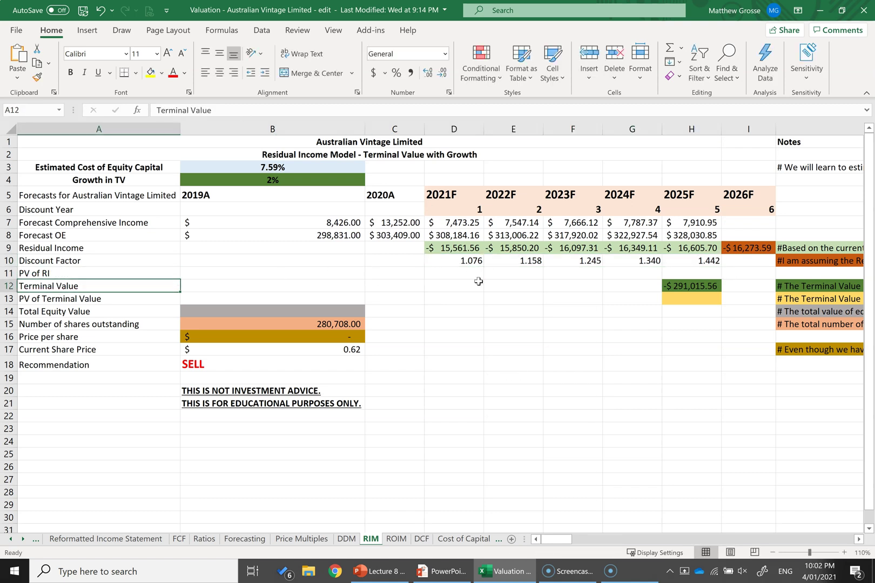
Calculate the present value of the 2021F residual income in D11 with =D9/D10.
click(473, 272)
text(=)
click(460, 249)
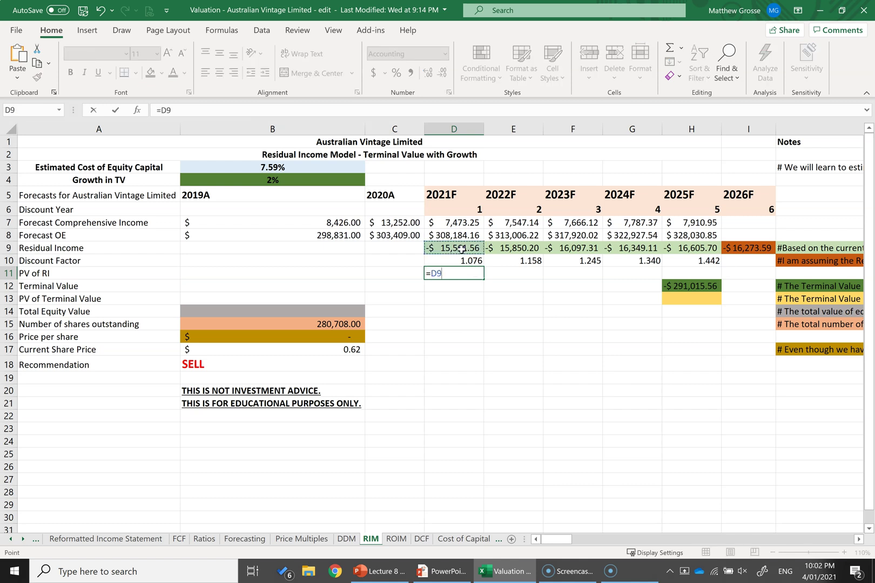
text(/)
click(467, 262)
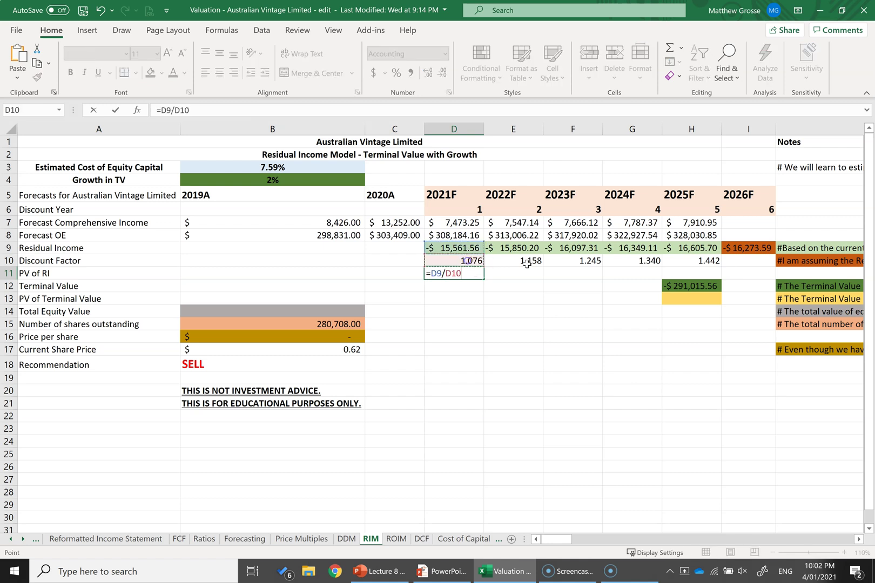
key(Return)
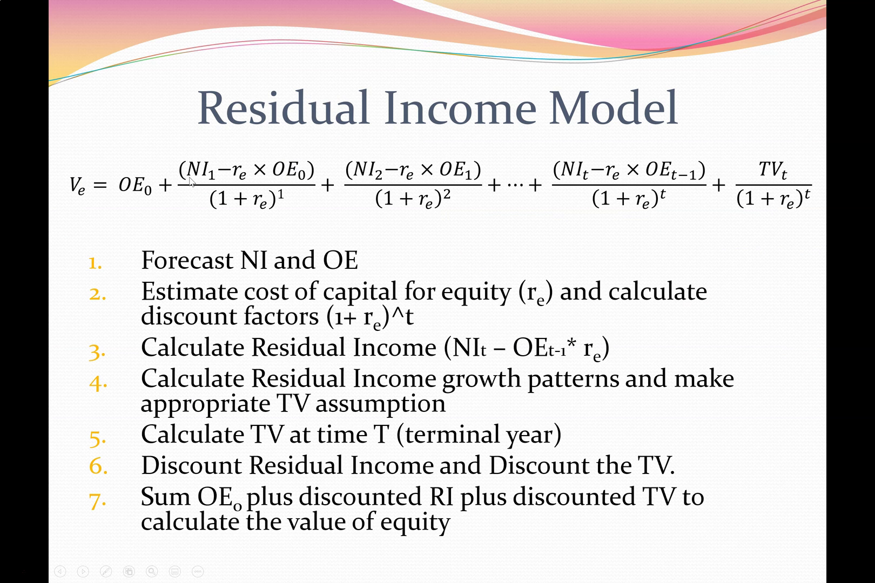